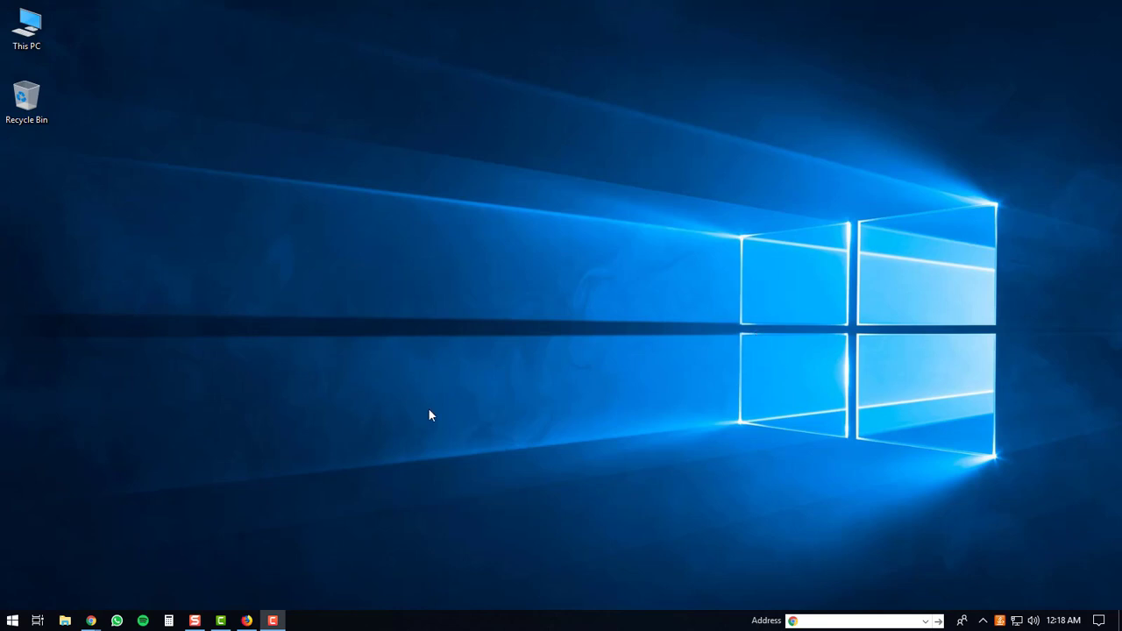
Load bluestacks.com in a new Firefox window to reach the BlueStacks home page
click(246, 620)
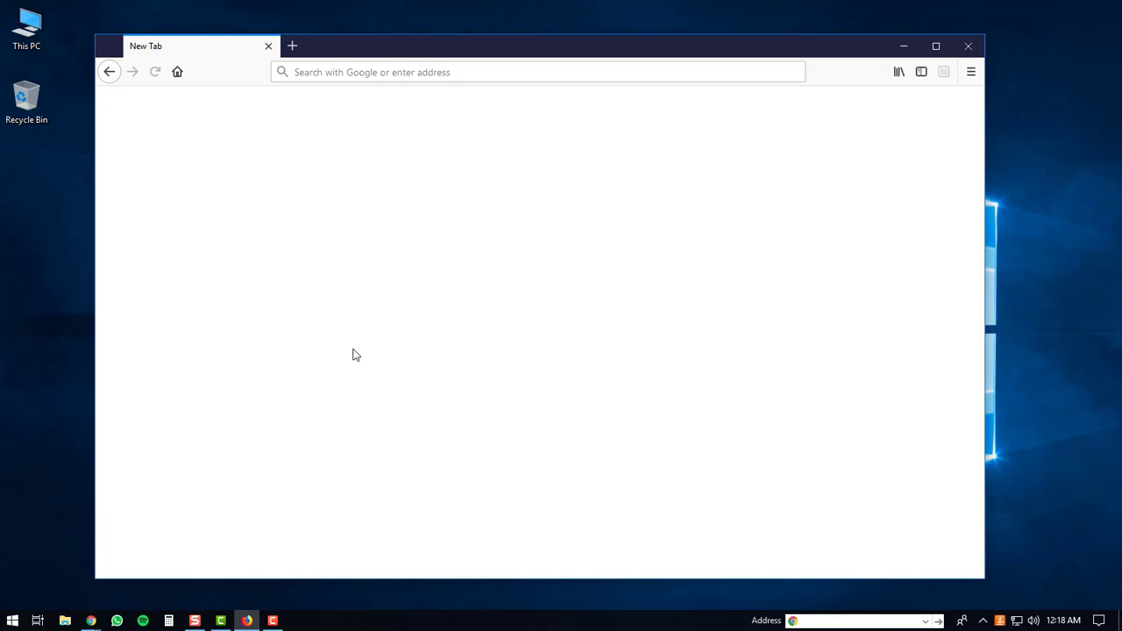
click(352, 71)
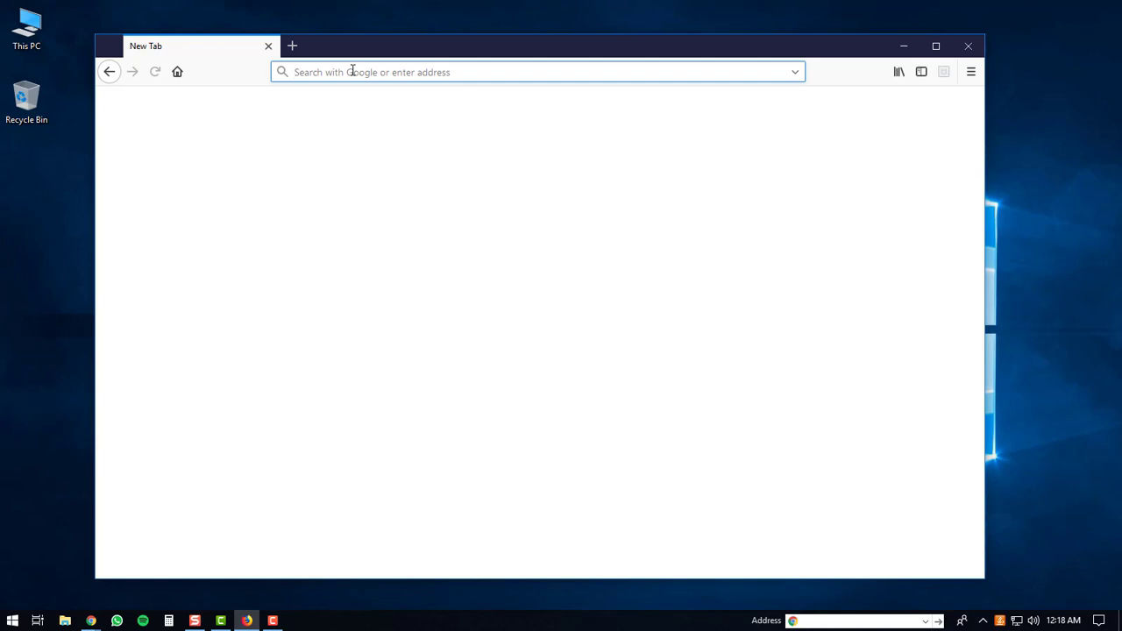
text(bluestack)
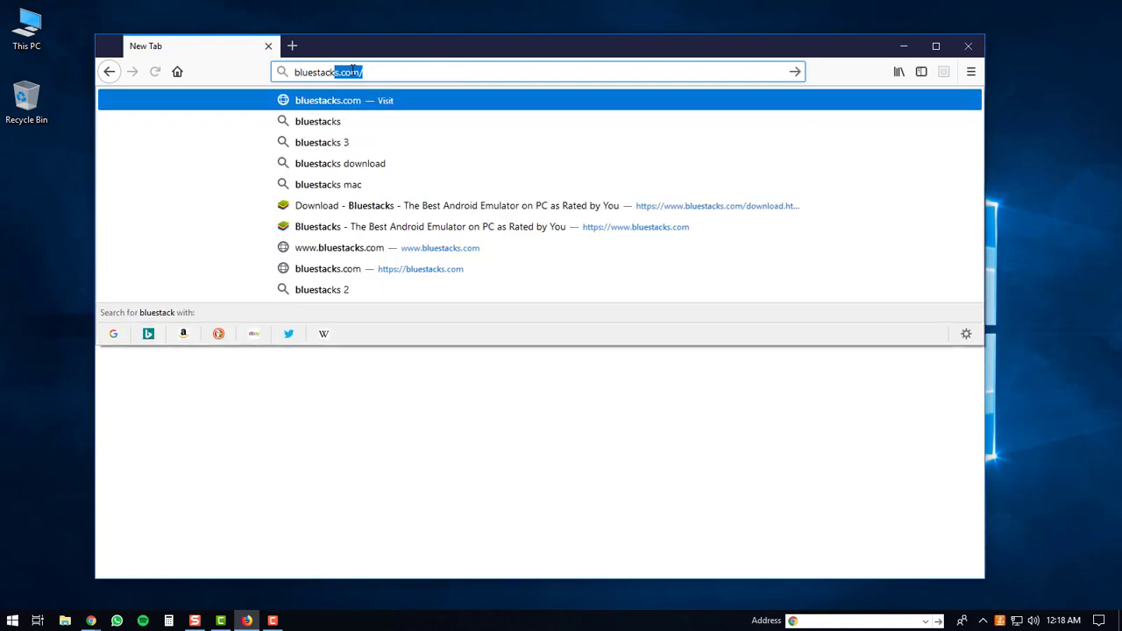
text(s.com)
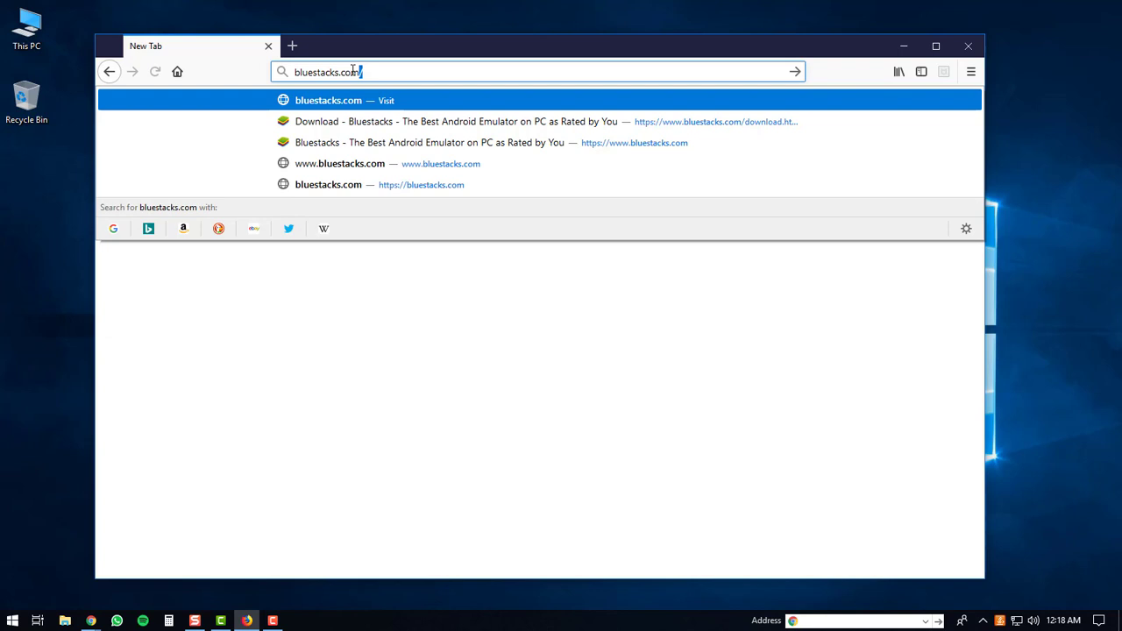
key(Return)
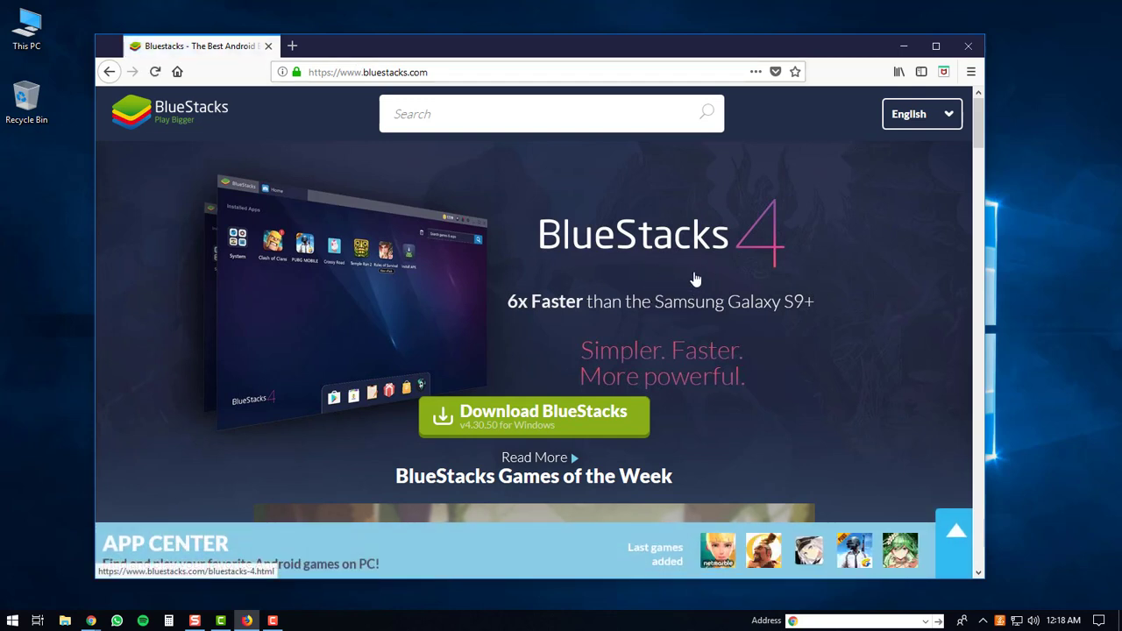
Go to the BlueStacks download page and start downloading the BlueStacks 4 Windows installer
click(554, 427)
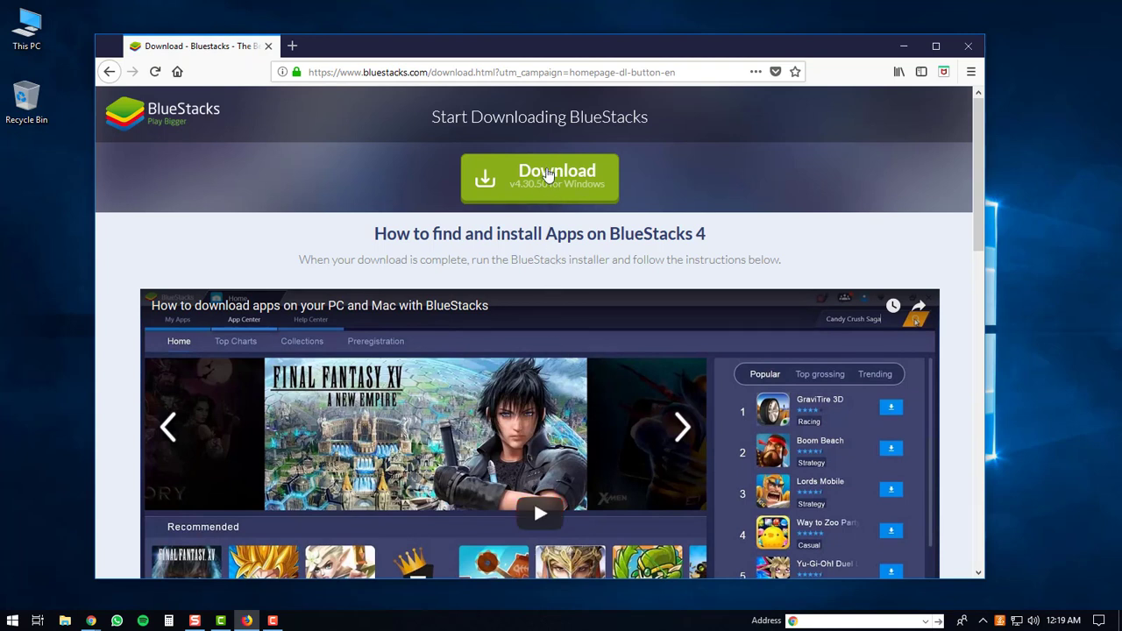
click(541, 174)
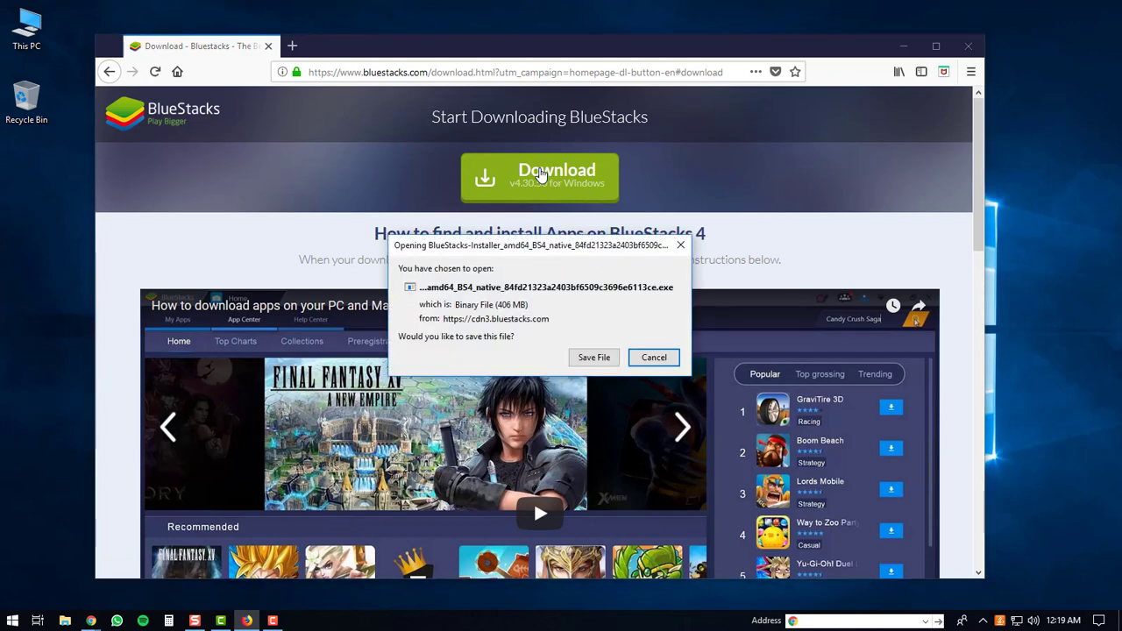
Save the 406 MB BlueStacks installer and launch it from Firefox's downloads
click(593, 358)
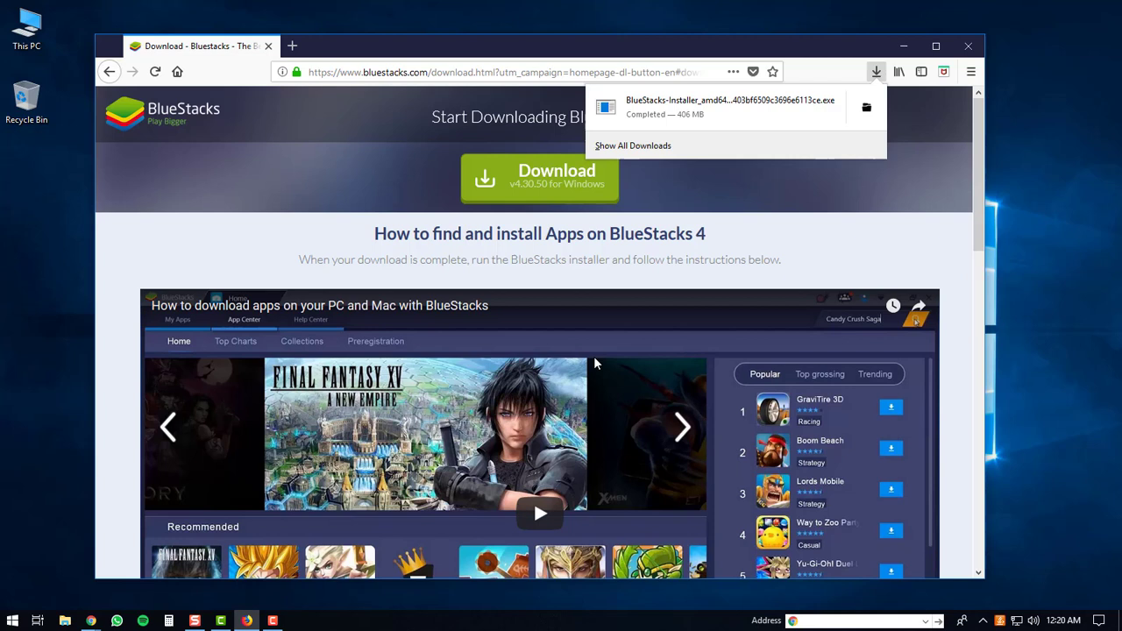
click(695, 108)
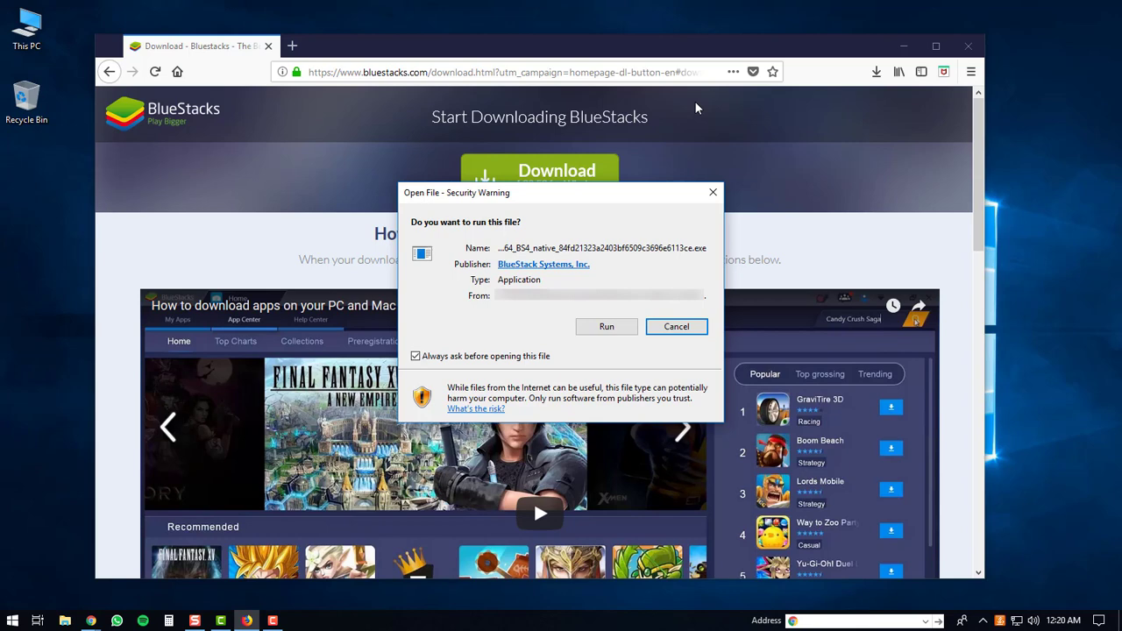
Allow the installer to run and install BlueStacks 4 with default settings
click(609, 328)
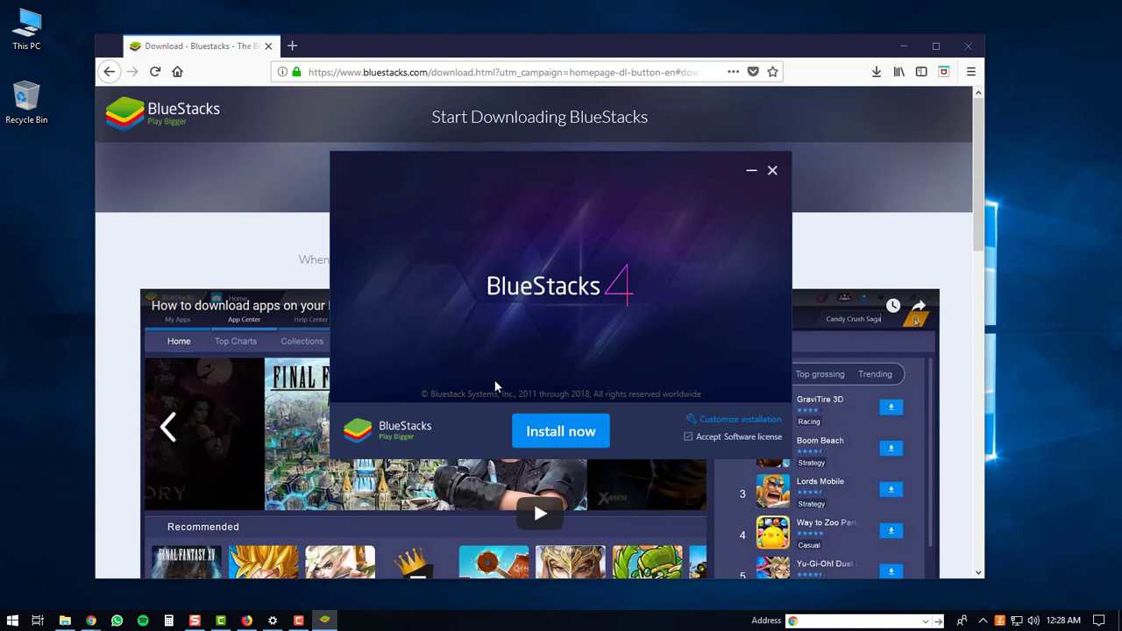
click(551, 432)
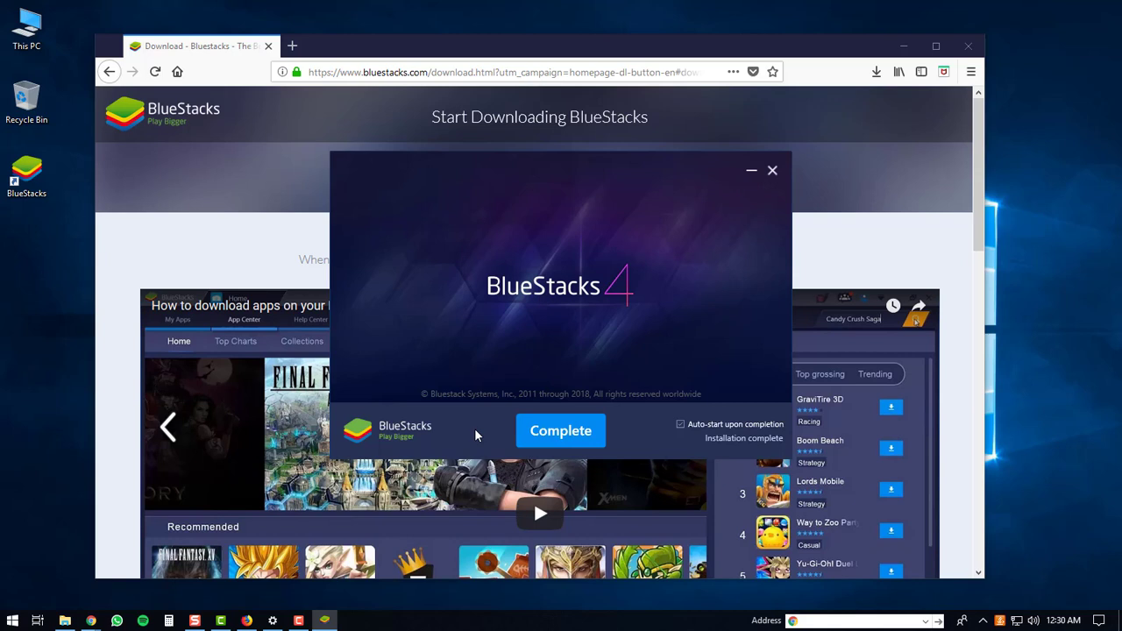
Complete the installer so BlueStacks 4 launches to its Google setup Welcome screen
click(560, 432)
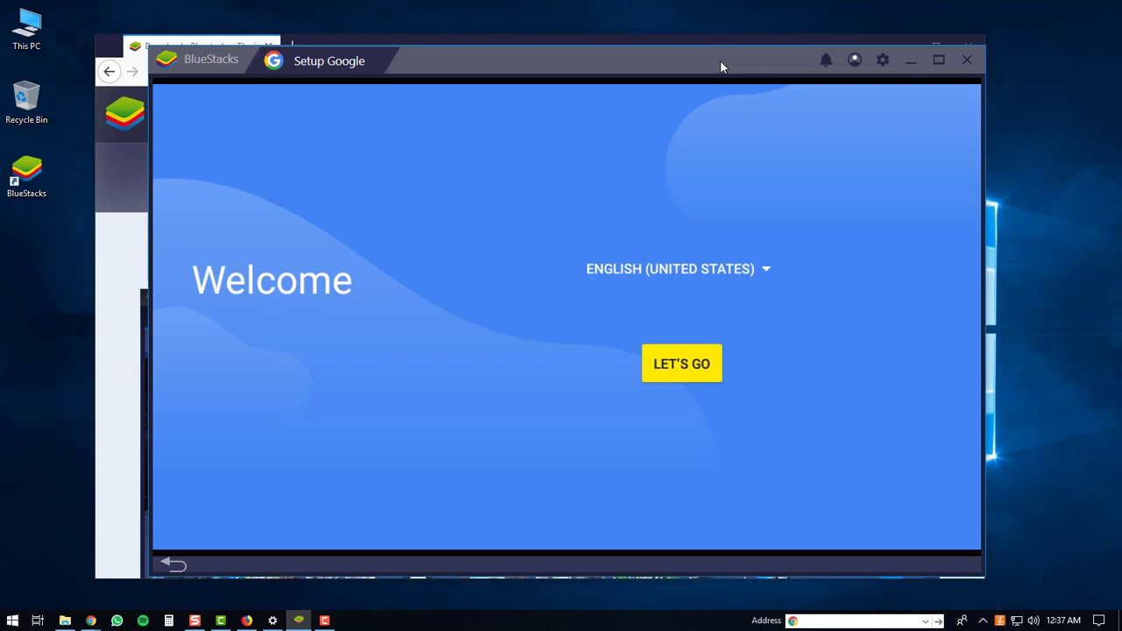
Begin Google setup and enter the account's e-mail address on the Sign in page
click(678, 366)
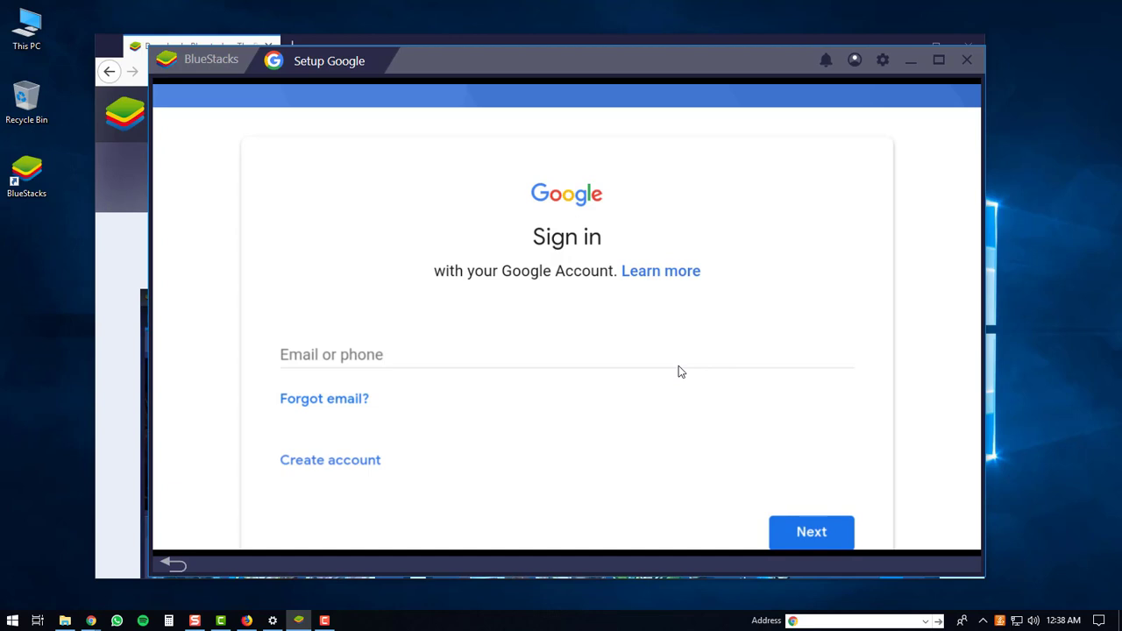
click(387, 356)
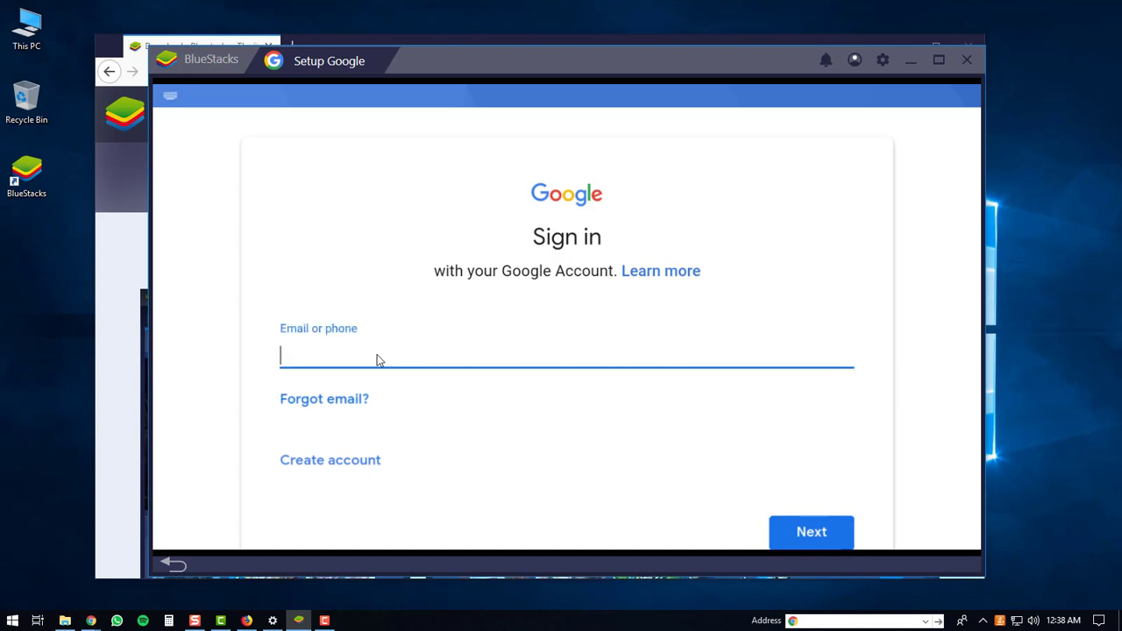
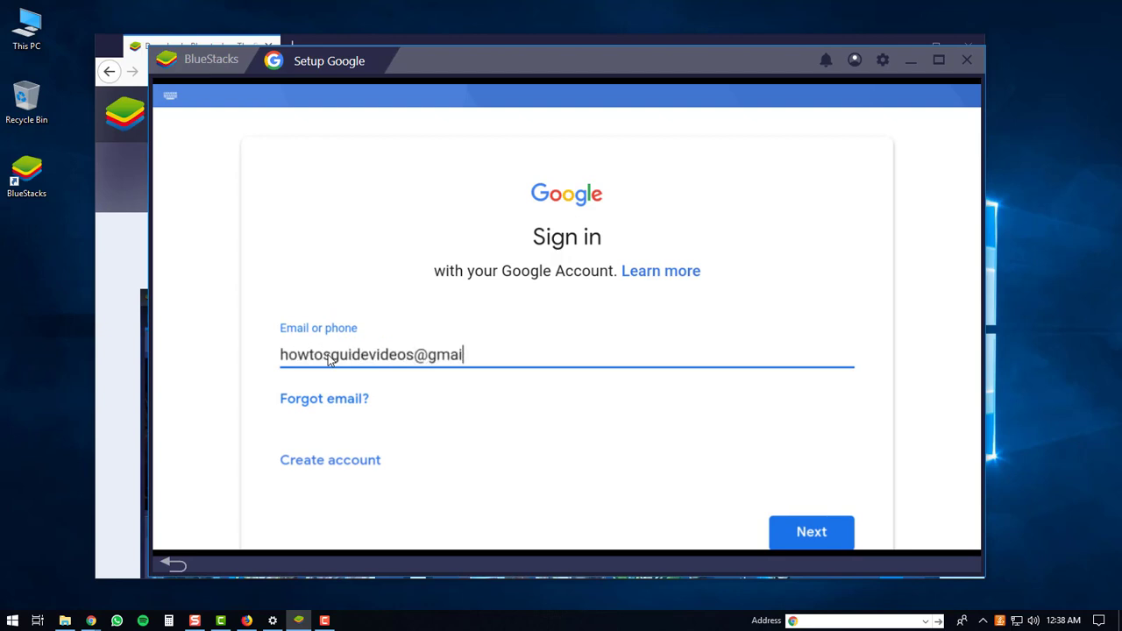
Submit the e-mail, then enter and submit the account password
click(813, 533)
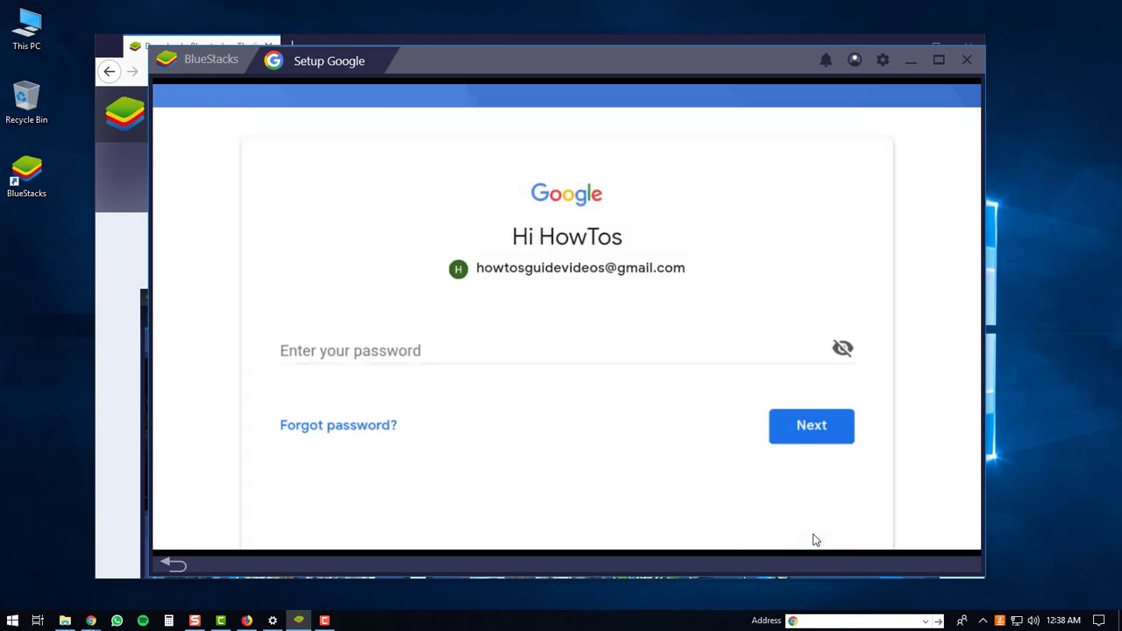
click(341, 353)
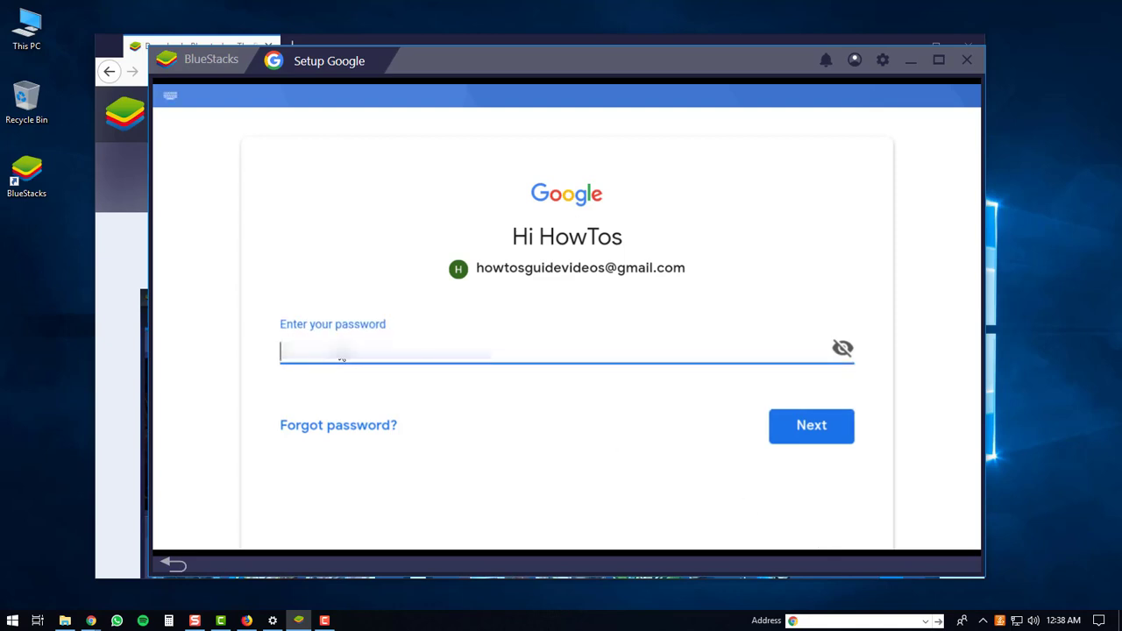
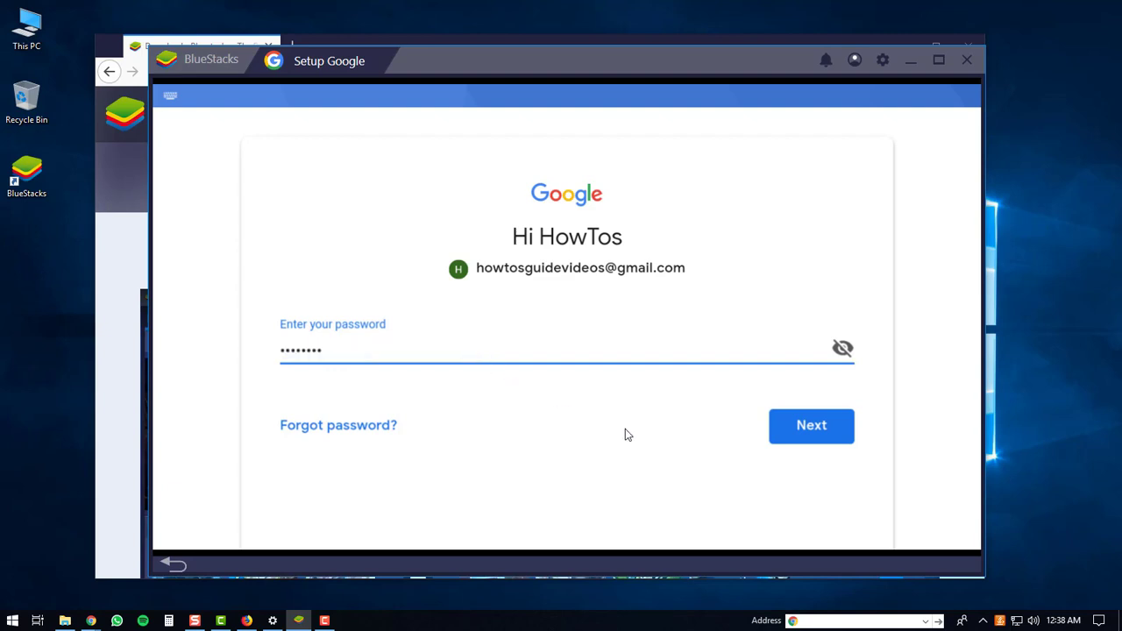
click(825, 427)
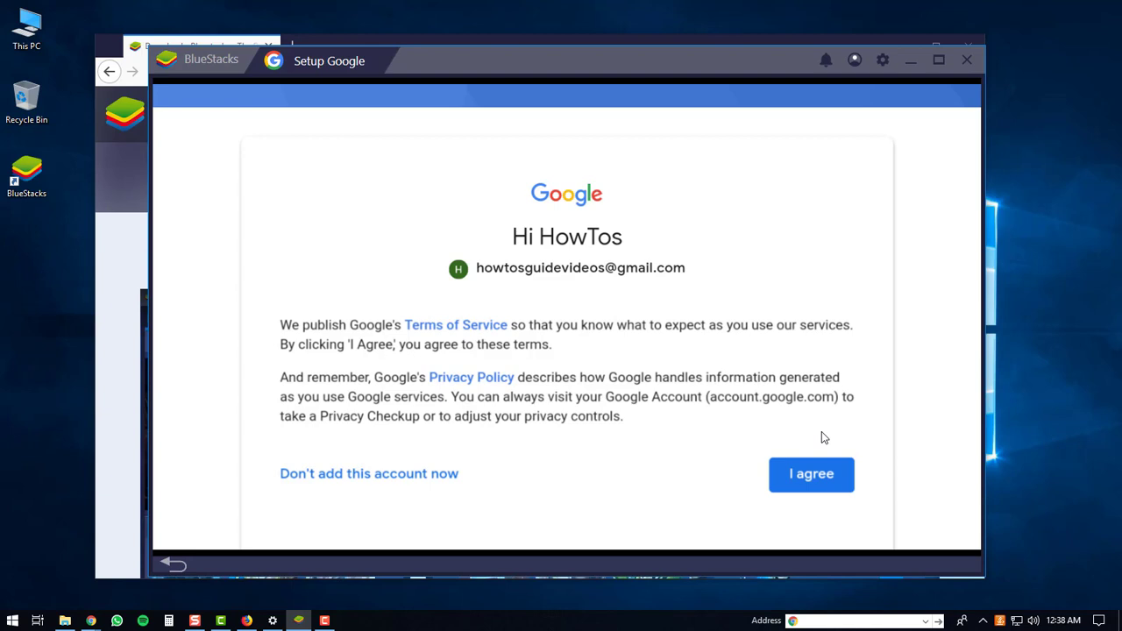
Agree to Google's terms and open the Google Play store from the home dock
click(811, 481)
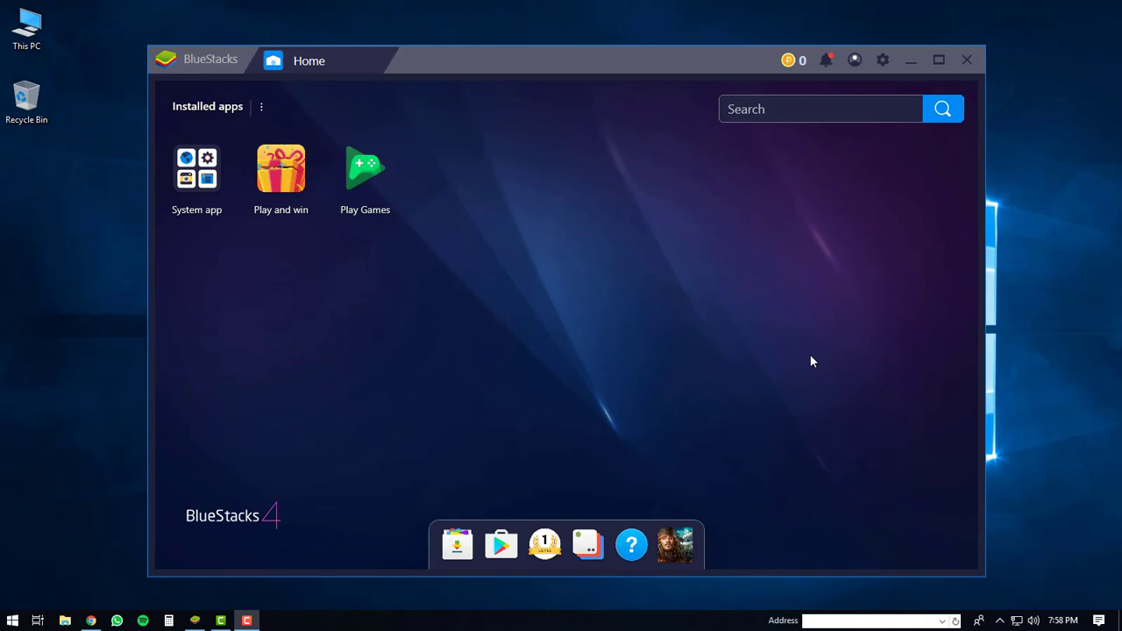
click(499, 547)
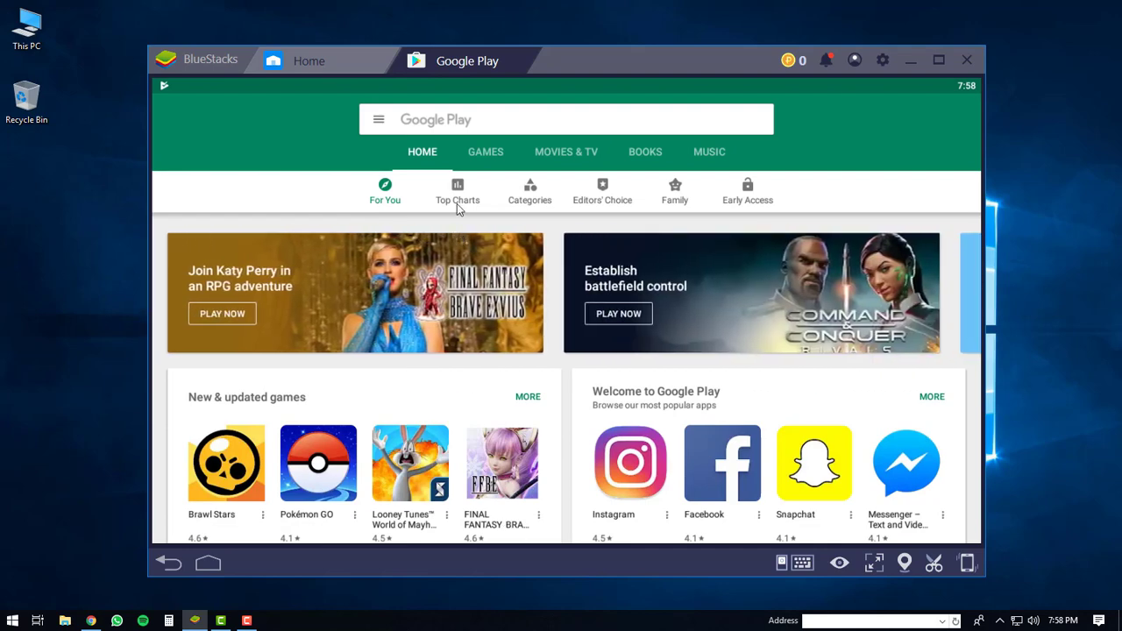
Search Google Play for 'paper.io 2' and install Paper.io 2
click(435, 125)
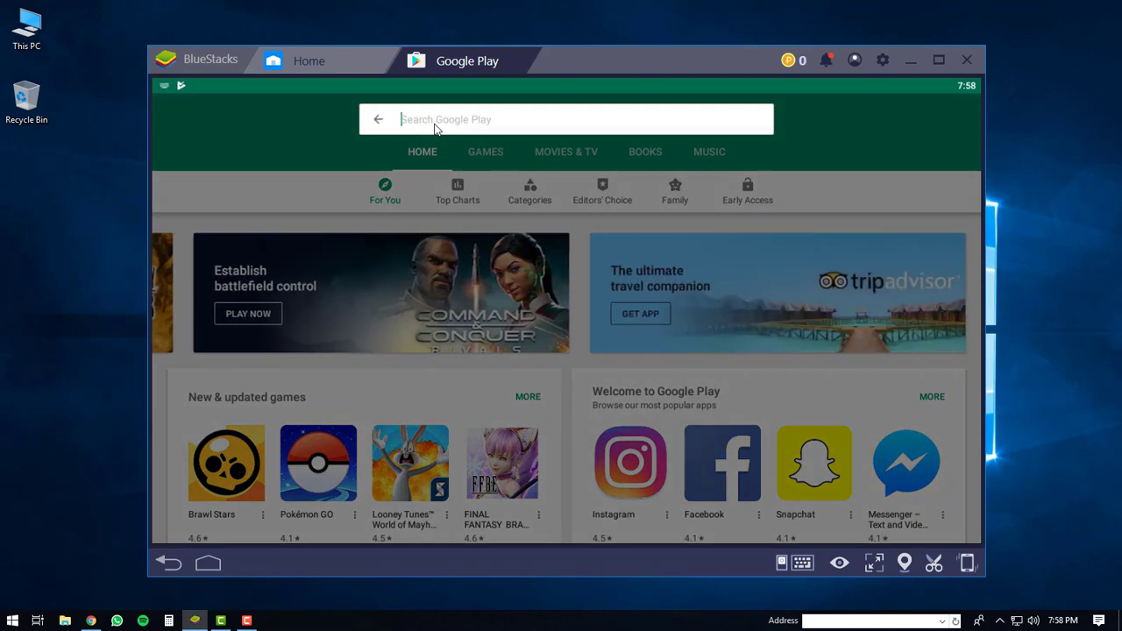
text(paper.i)
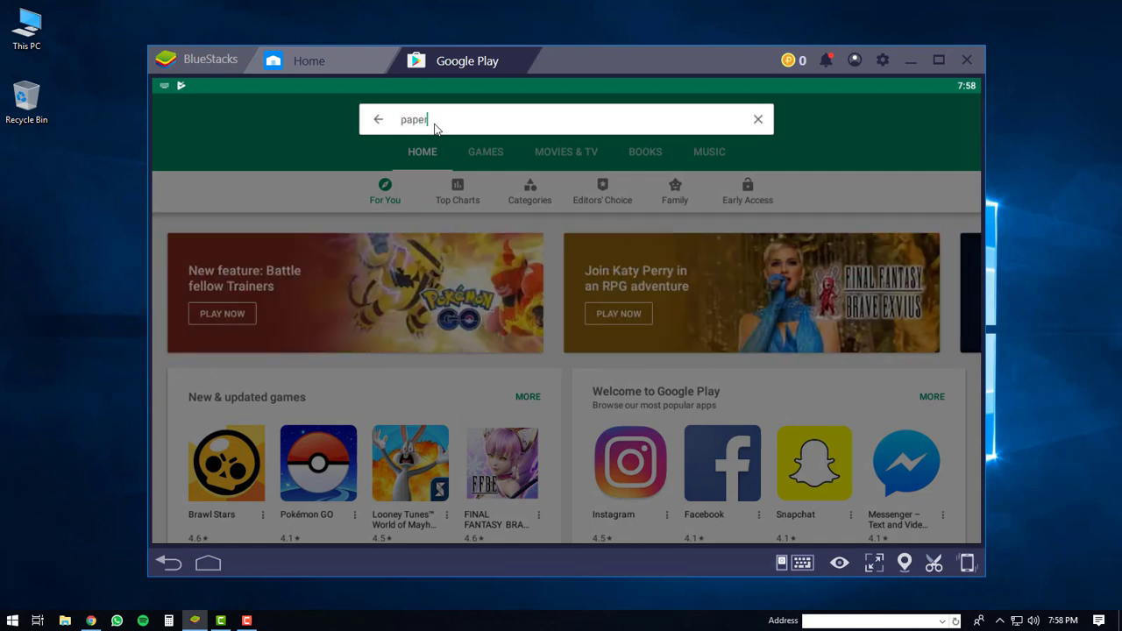
text(o 2)
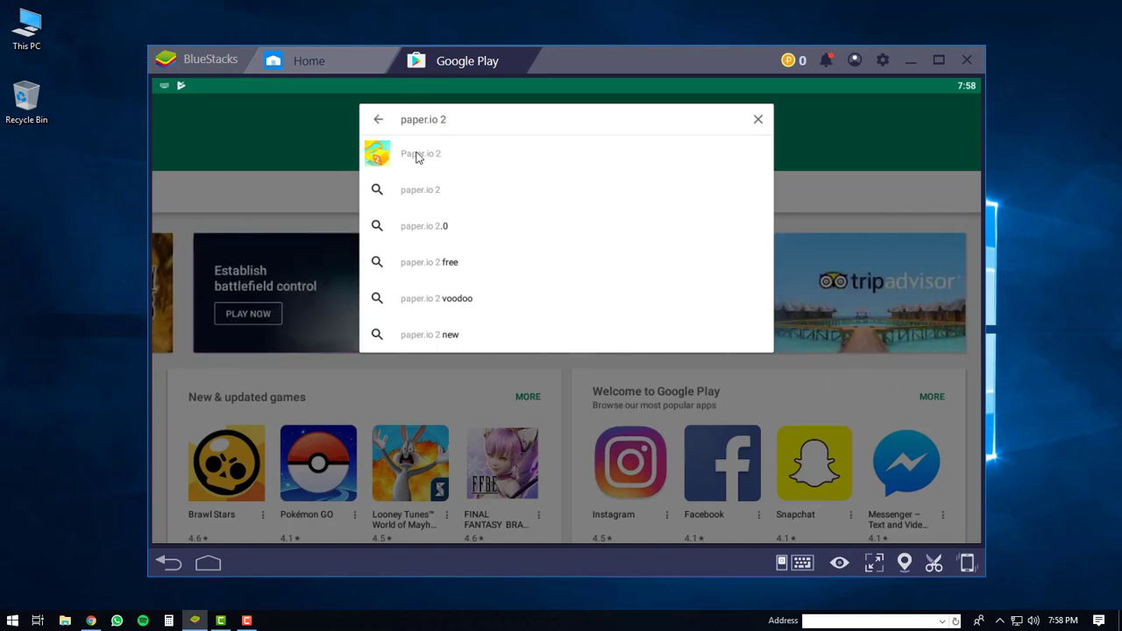
click(417, 156)
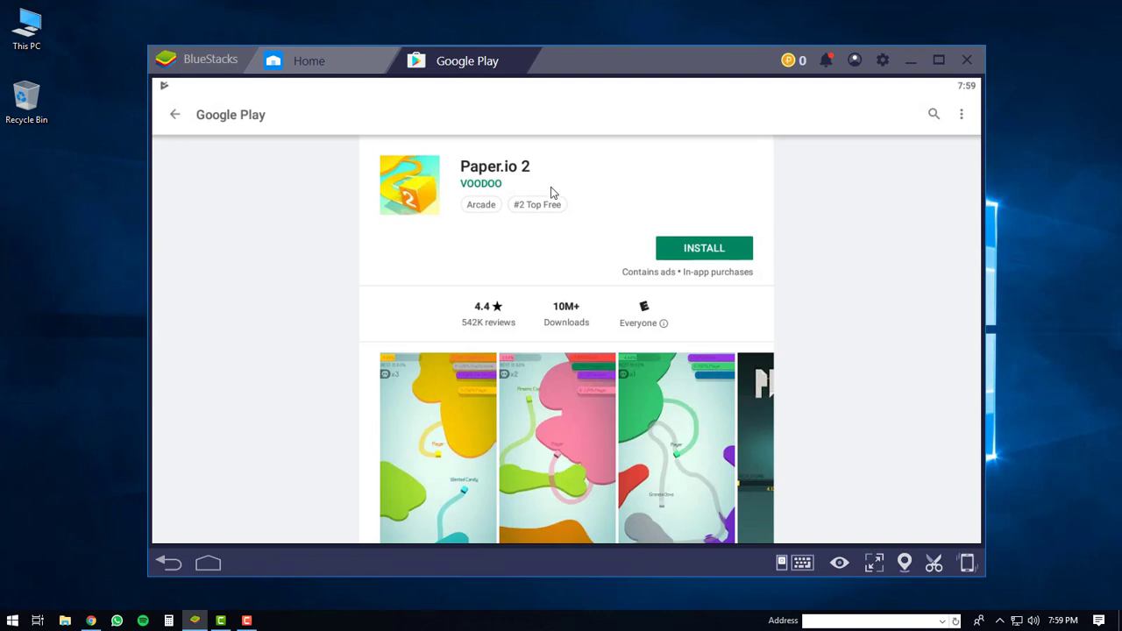
click(703, 250)
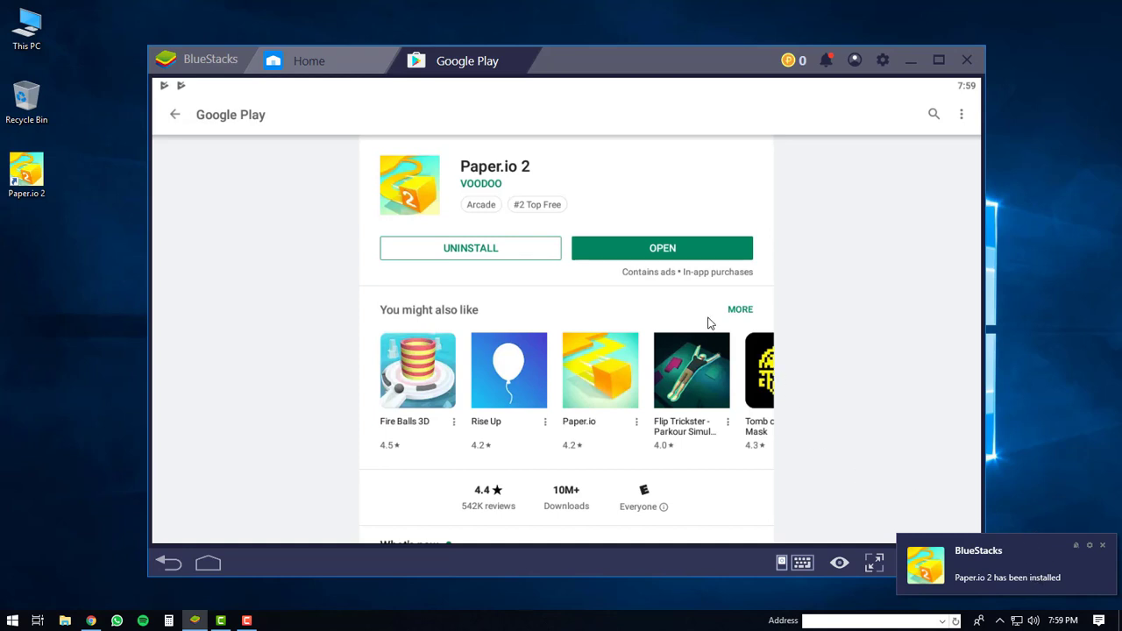
Launch Paper.io 2, accept both privacy consents, and start playing to reach the menu
click(659, 250)
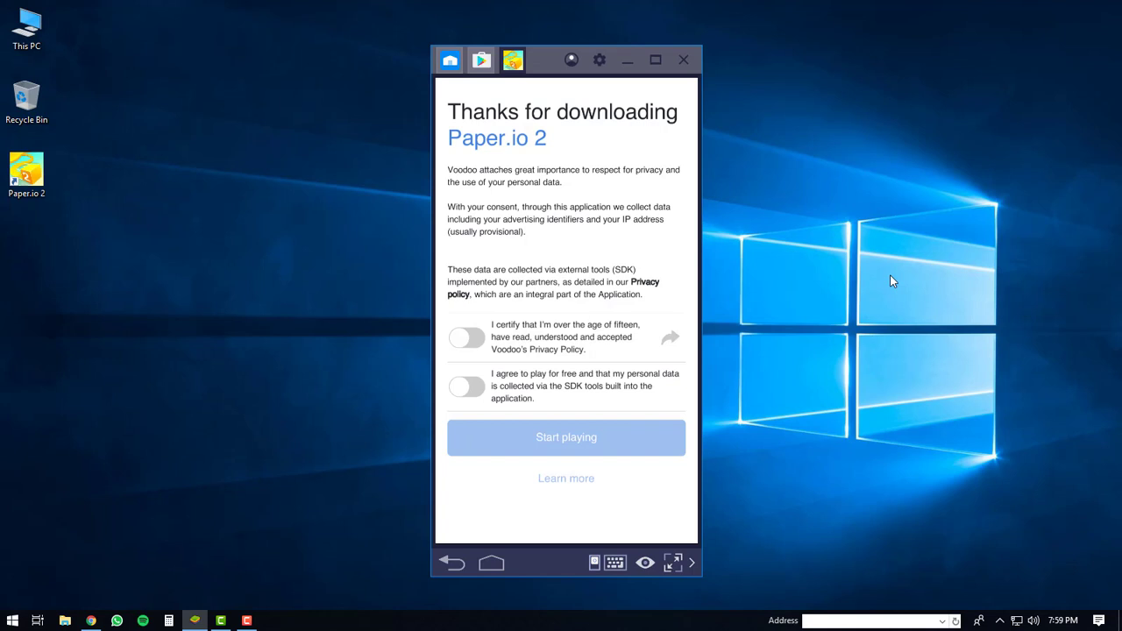
click(465, 342)
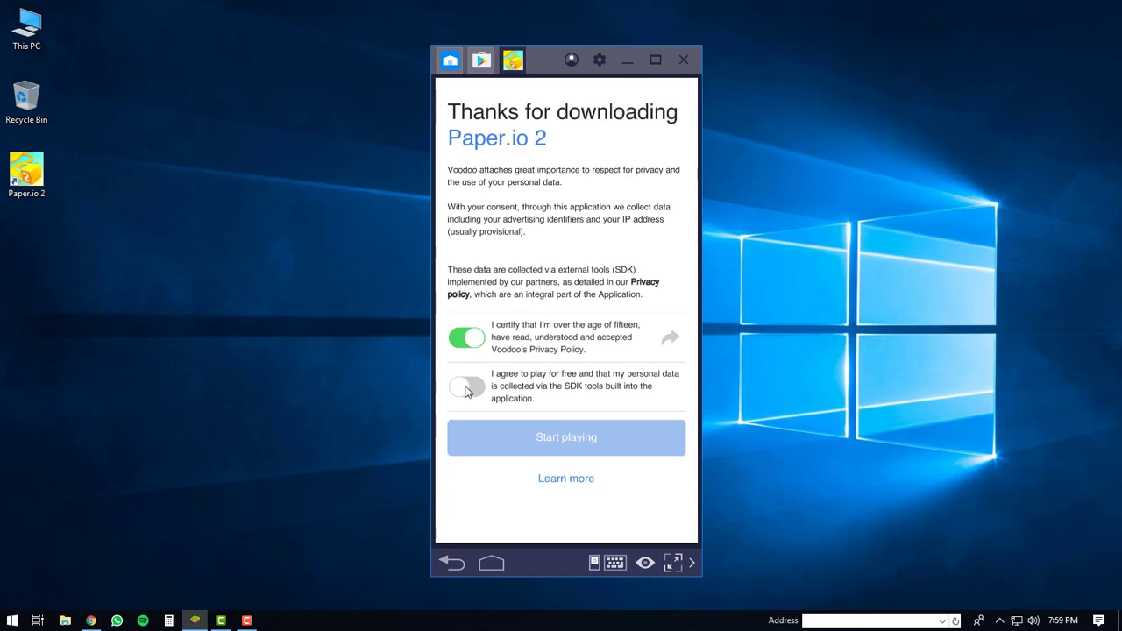
click(467, 389)
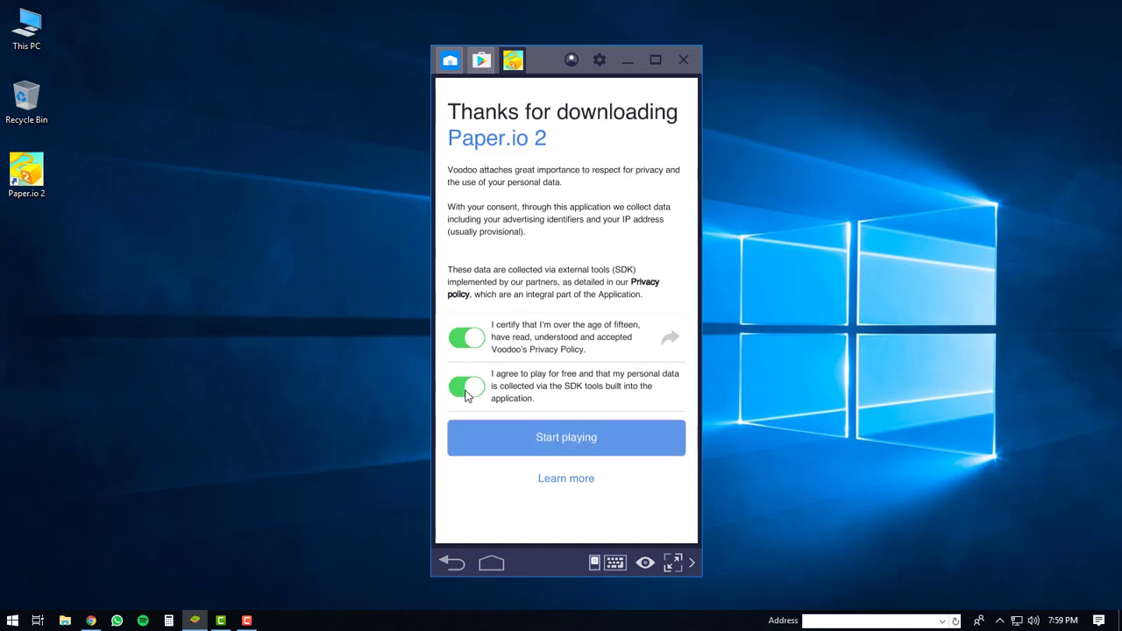
click(586, 439)
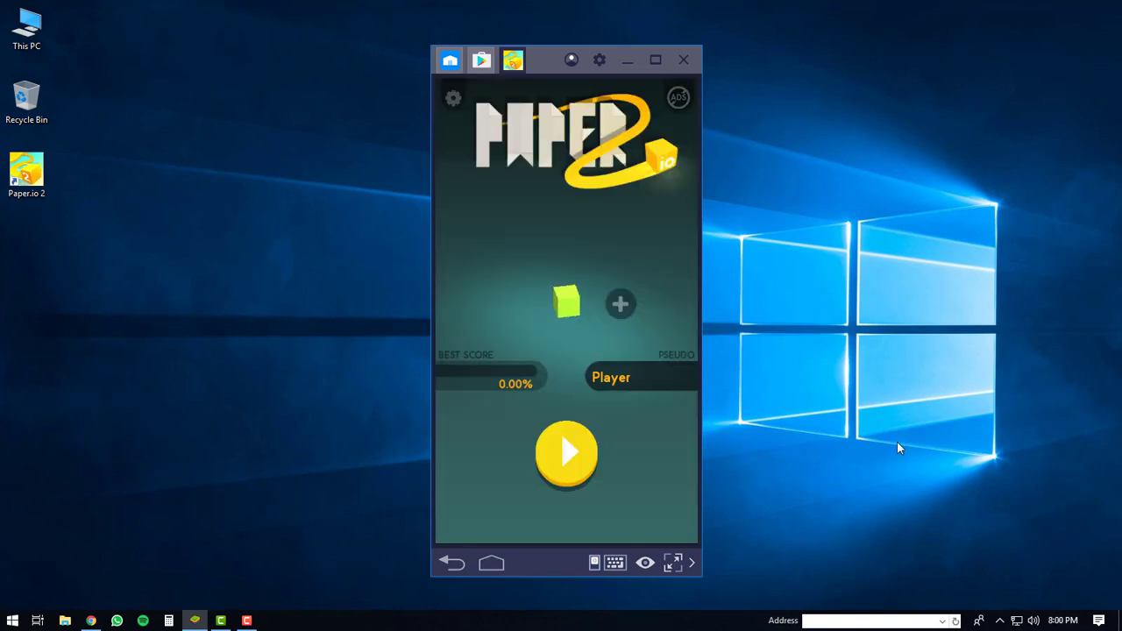